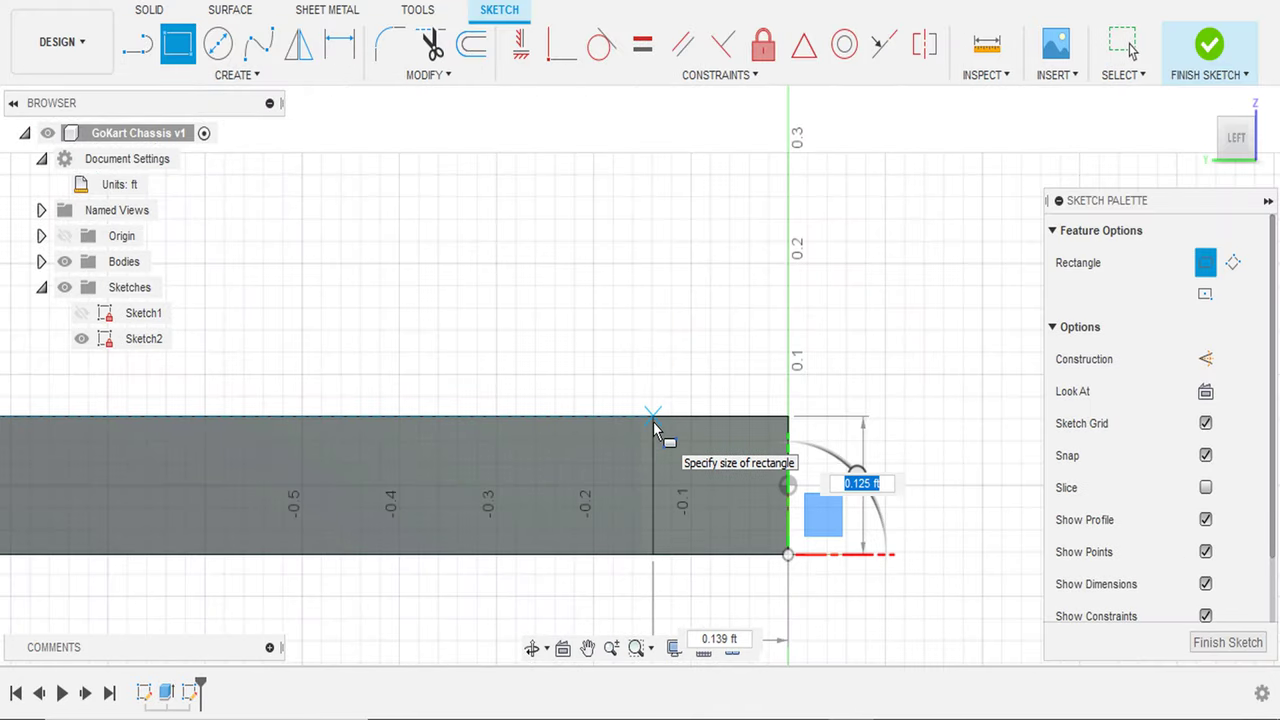
# - Cancel the unfinished rectangle and zoom out over the 1.5-in square-tube beams
pyautogui.press('Escape')
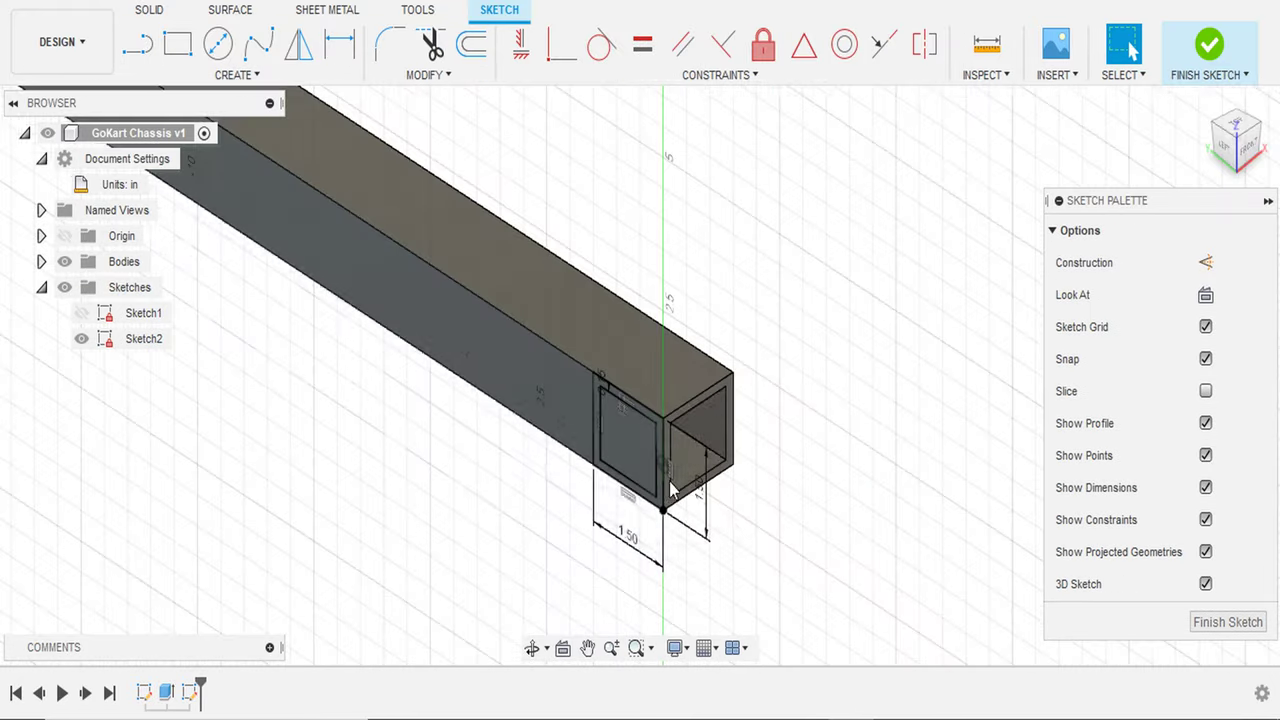
pyautogui.scroll(-3, 670, 488)
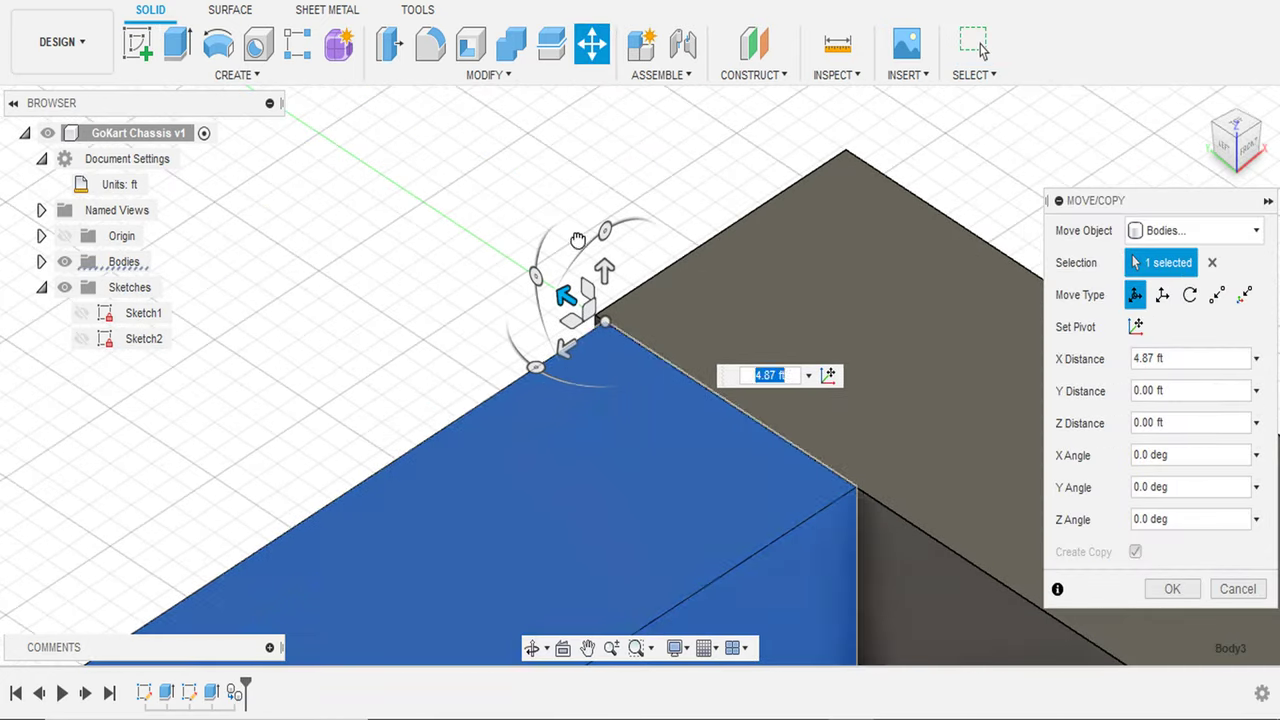
# - Zoom out to bring the frame's front corner into view for the pivot mount
pyautogui.scroll(-3, 705, 321)
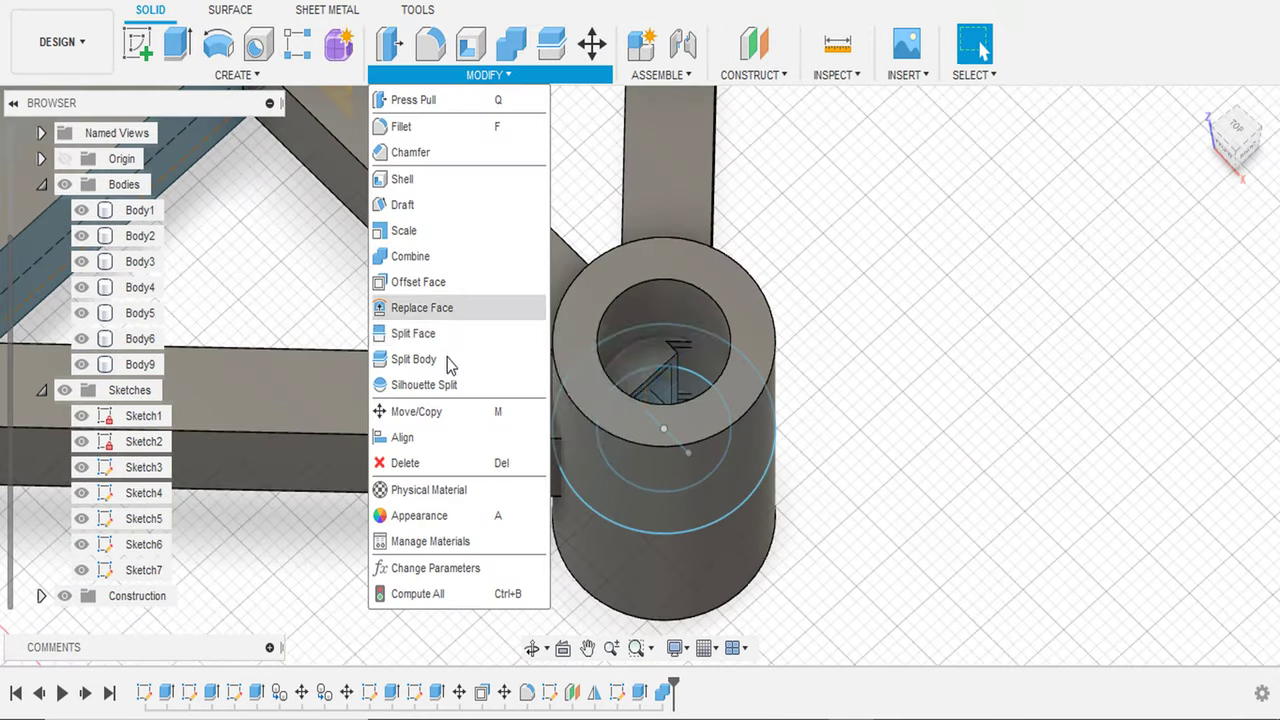
# - Split the pivot mount body (Body9) with Split Body
pyautogui.click(413, 359)
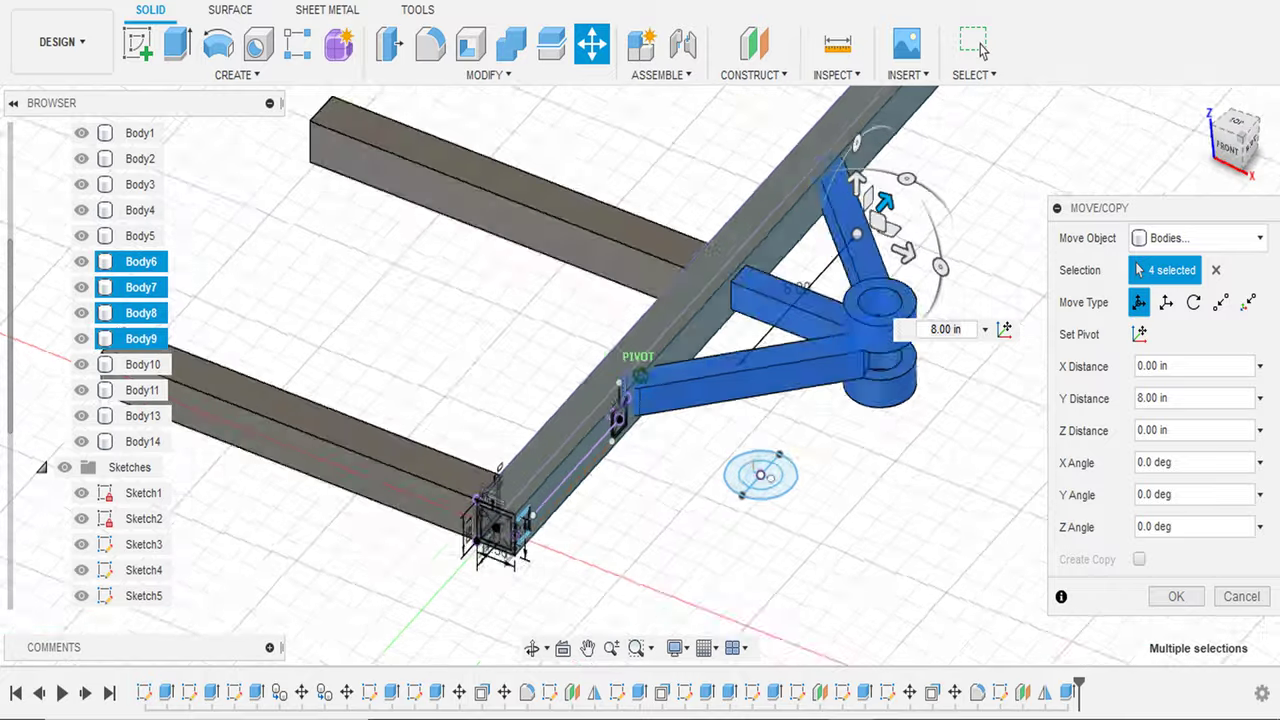
# - Apply the 8.00-in Y shift to the four-body pivot mount
pyautogui.click(1176, 596)
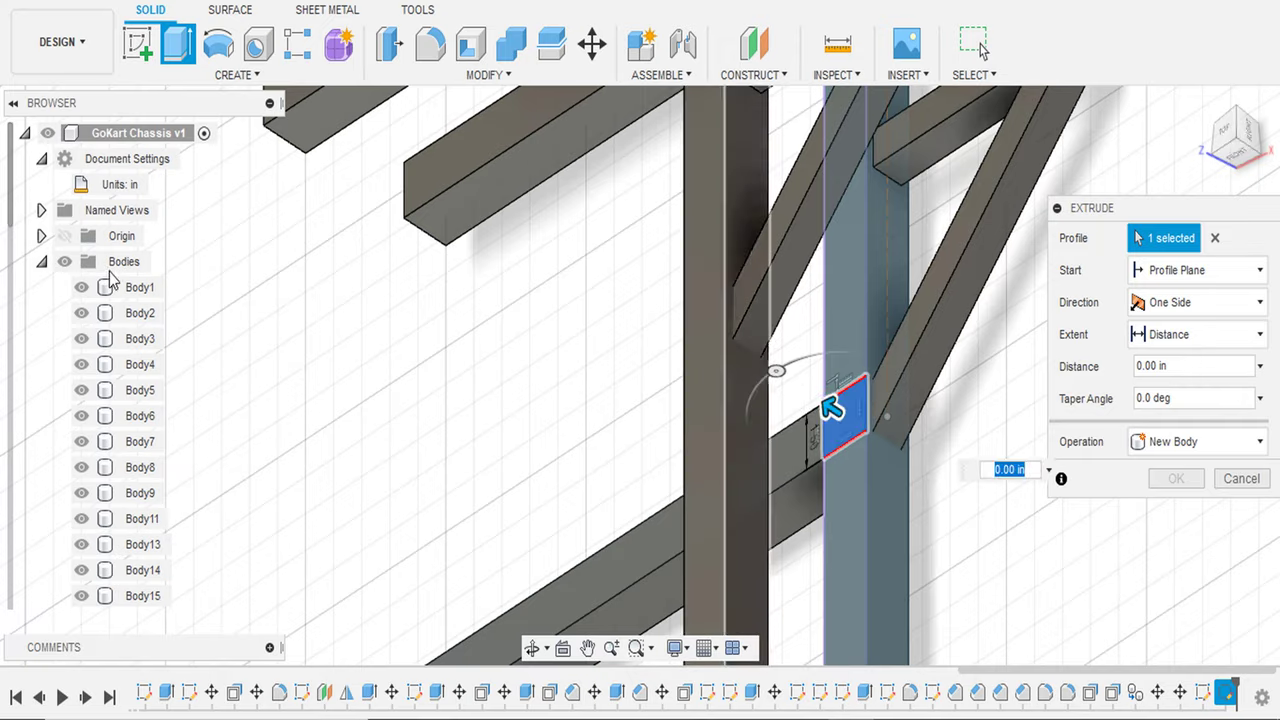
# - Keep the plate extrusion as a separate New Body
pyautogui.click(1187, 556)
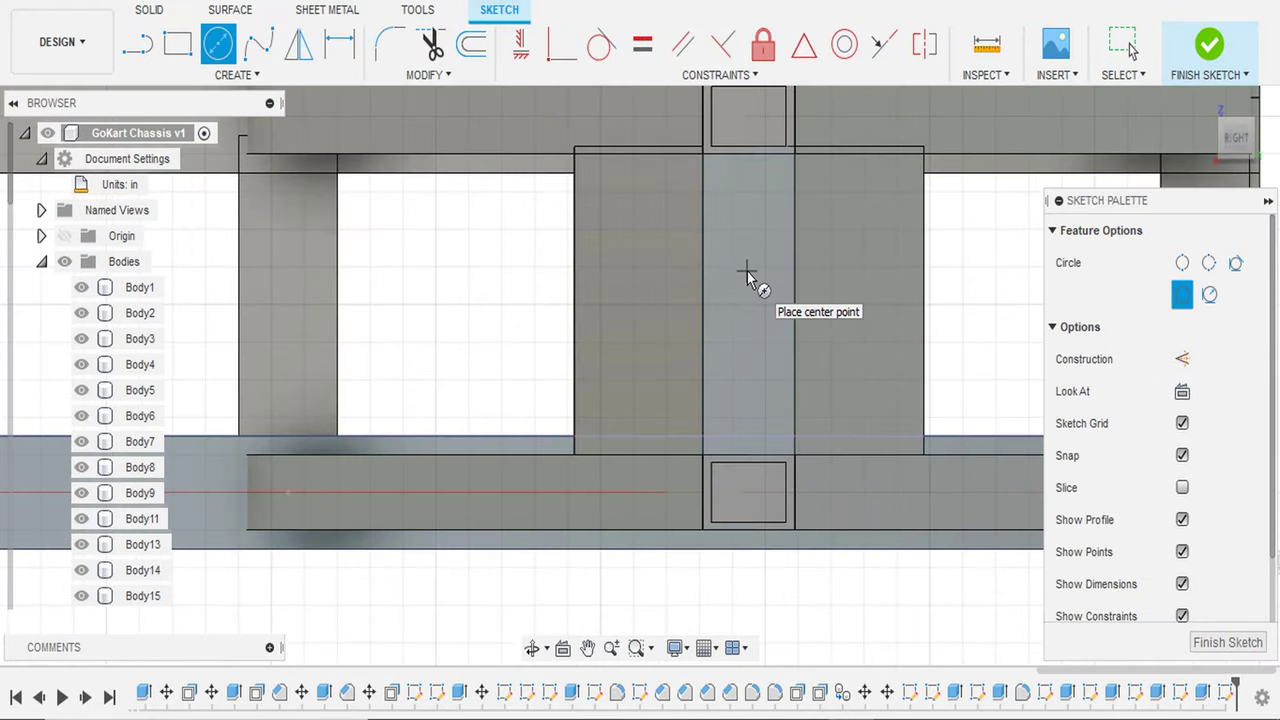
# - Fix the dashed construction circle's diameter at about 1.8 in on the plate
pyautogui.scroll(2, 805, 326)
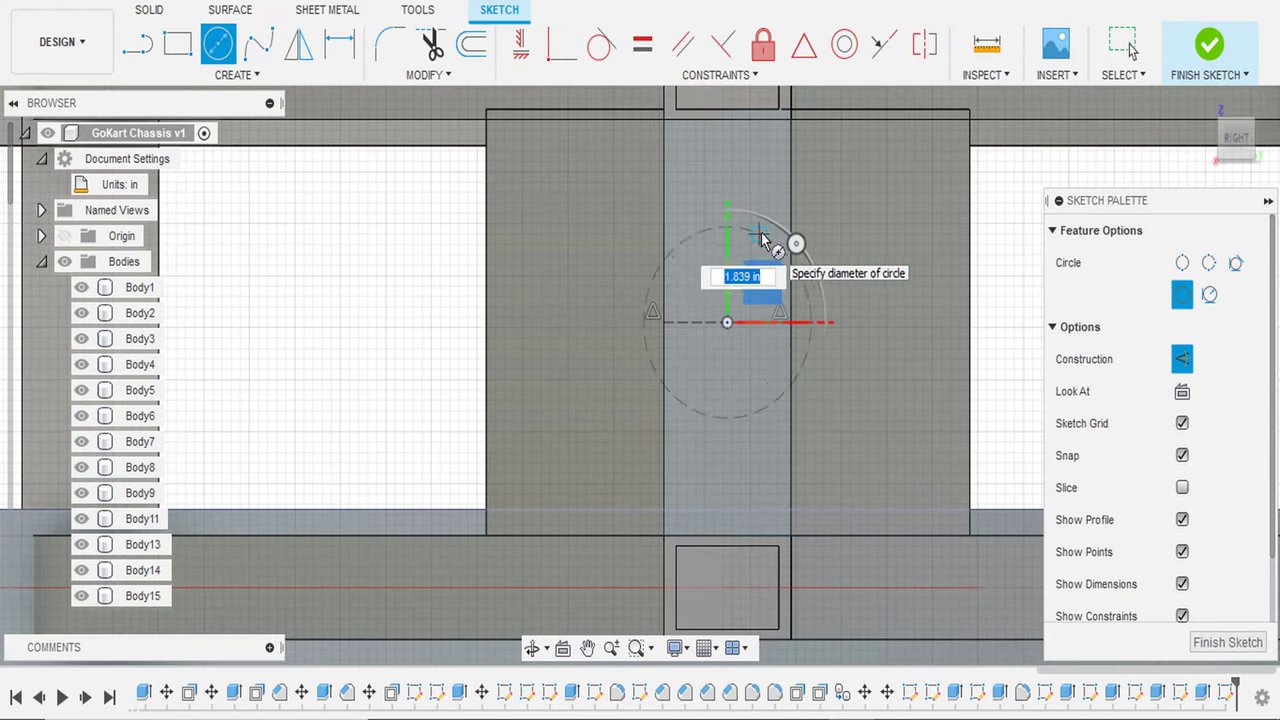
pyautogui.click(619, 371)
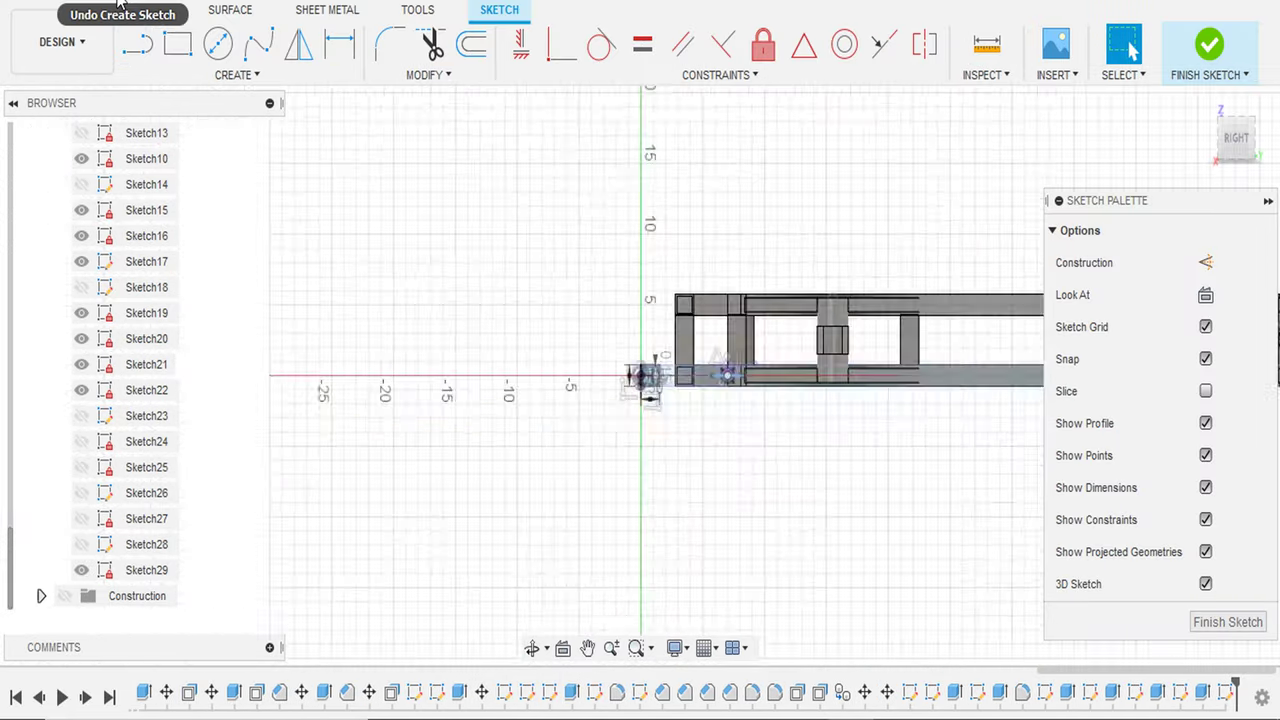
# - Undo the newly created sketch with Ctrl+Z
pyautogui.hotkey('ctrl', 'z')
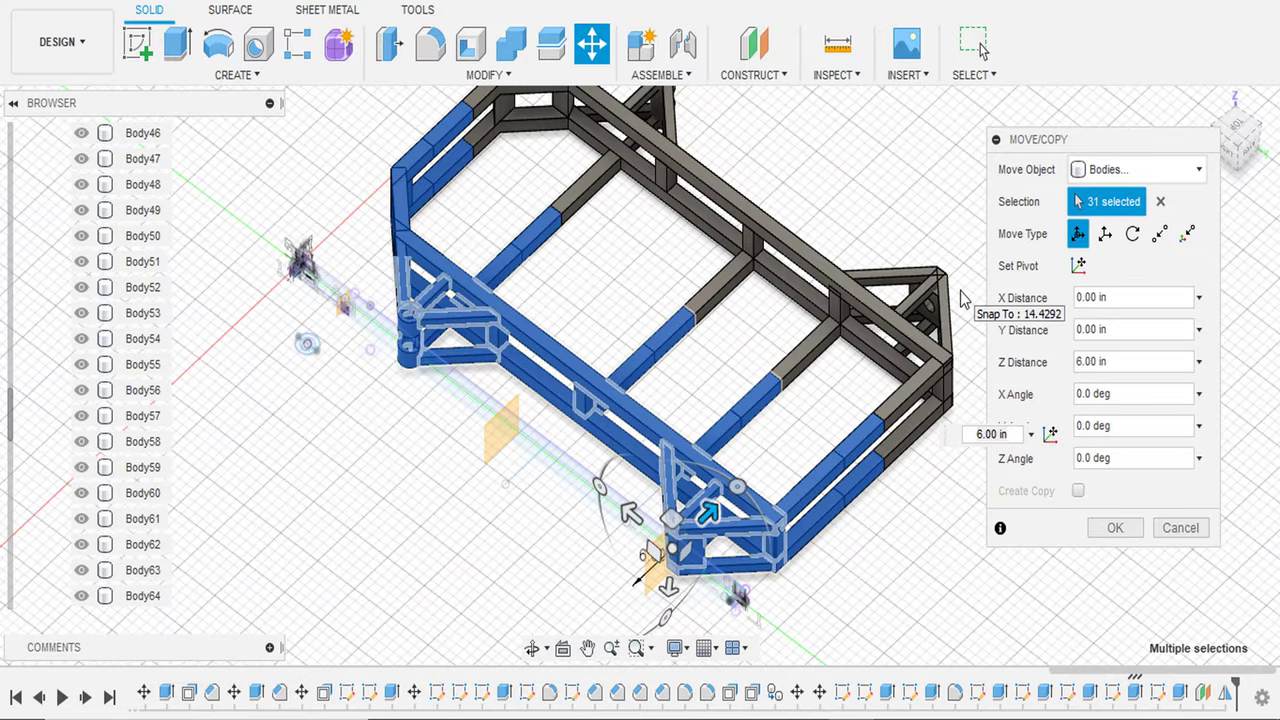
# - Orbit the frame to view the diagonal brace from another side
pyautogui.keyDown('shift'); pyautogui.moveTo(930, 350); pyautogui.dragTo(632, 345, button='middle'); pyautogui.keyUp('shift')
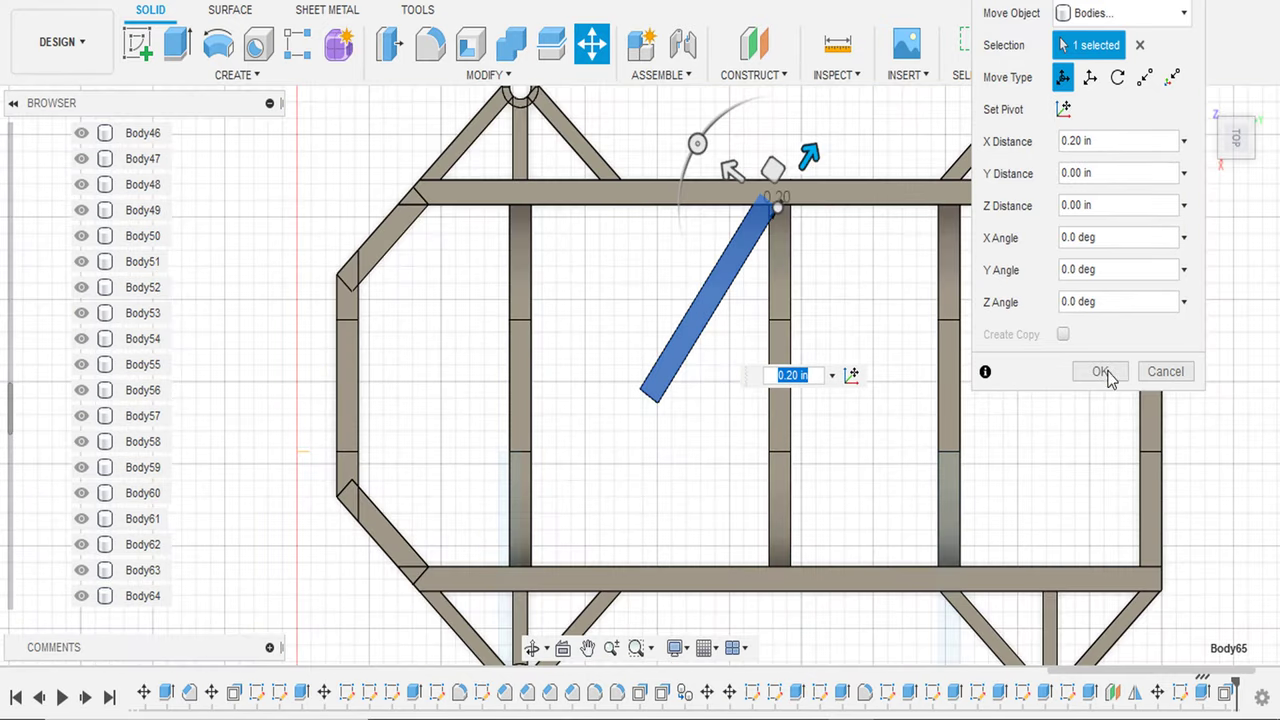
# - Apply the 0.50-in X shift to the brace, then move two more tube bodies
pyautogui.click(1100, 371)
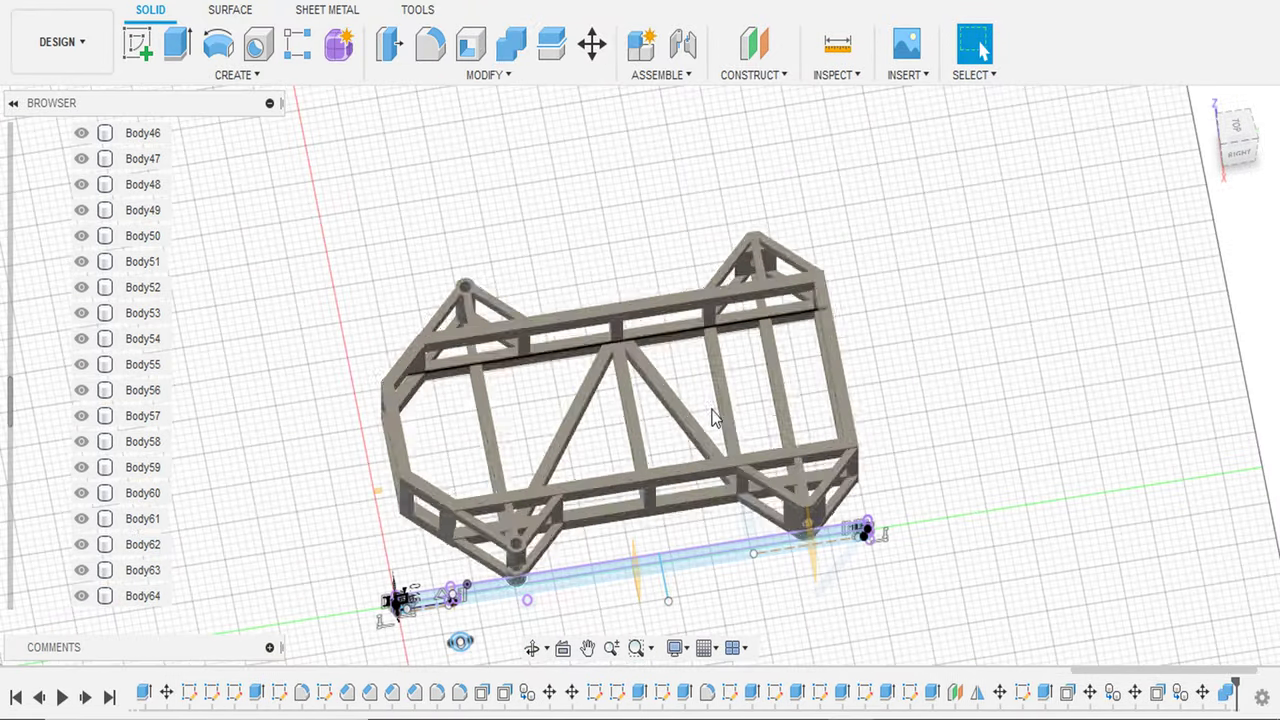
pyautogui.click(592, 45)
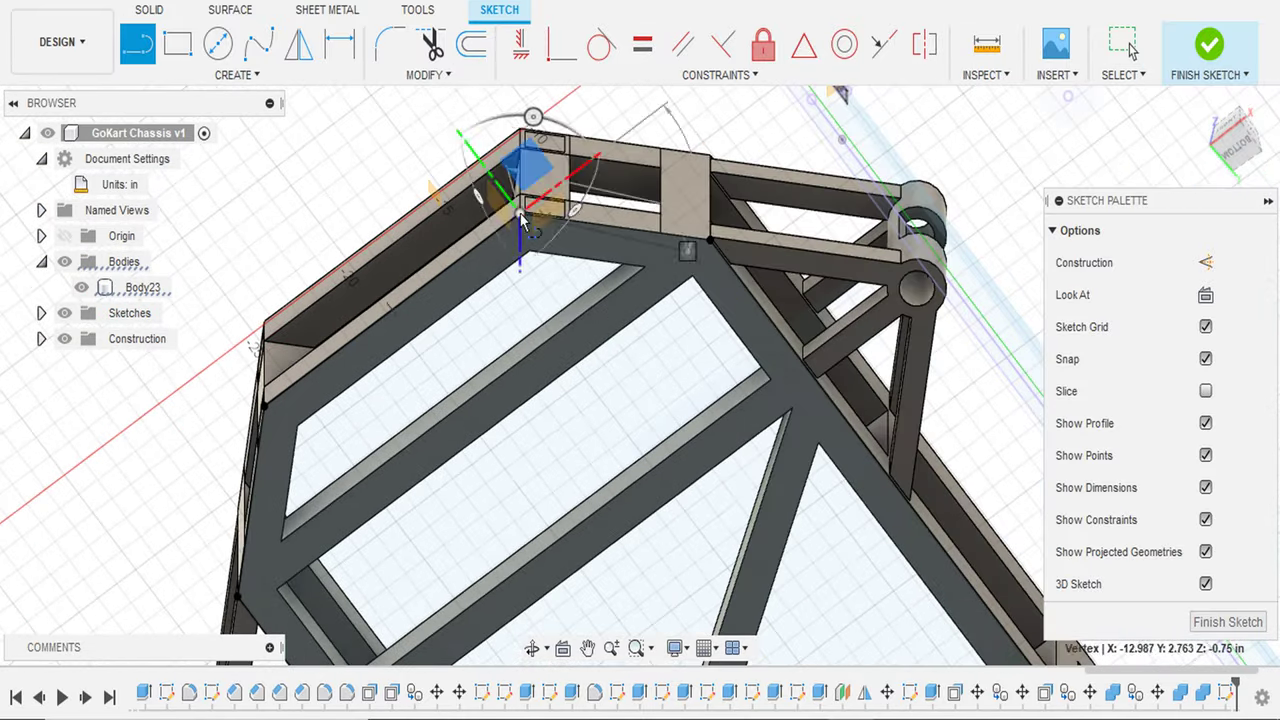
# - Trim the floor outline sketch and extrude its profiles into the floor panel
pyautogui.click(428, 75)
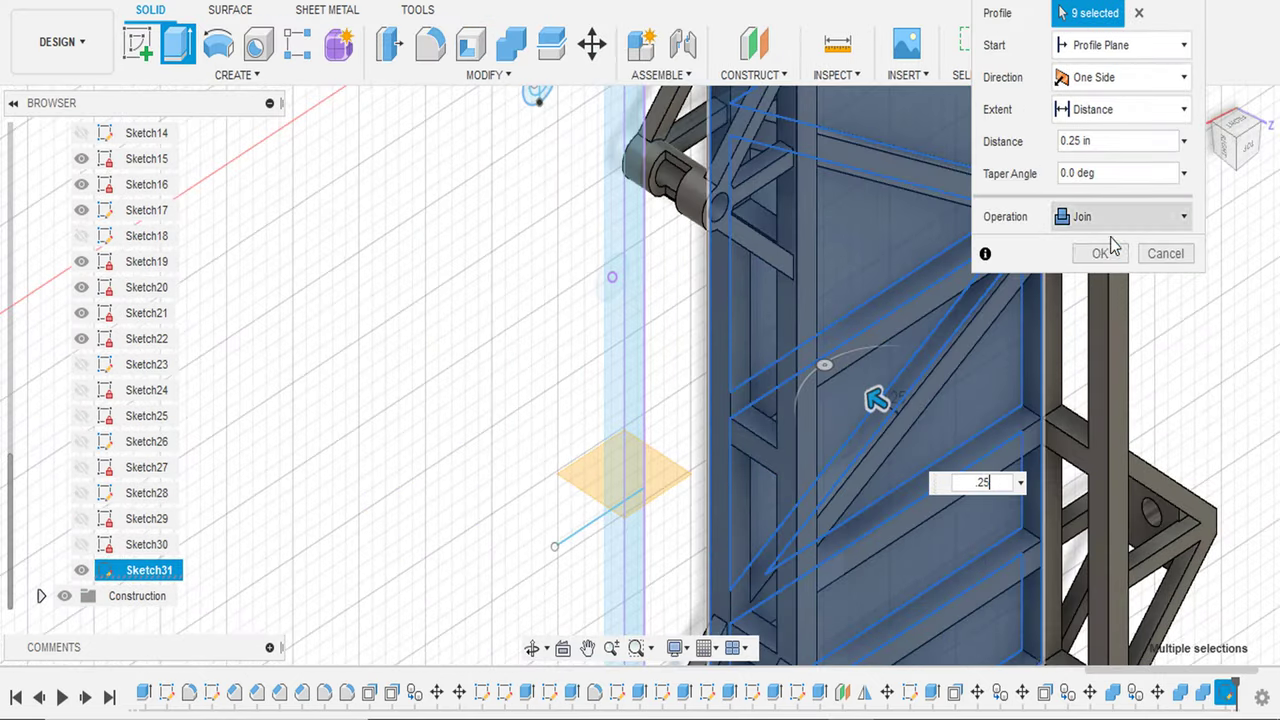
pyautogui.click(1100, 253)
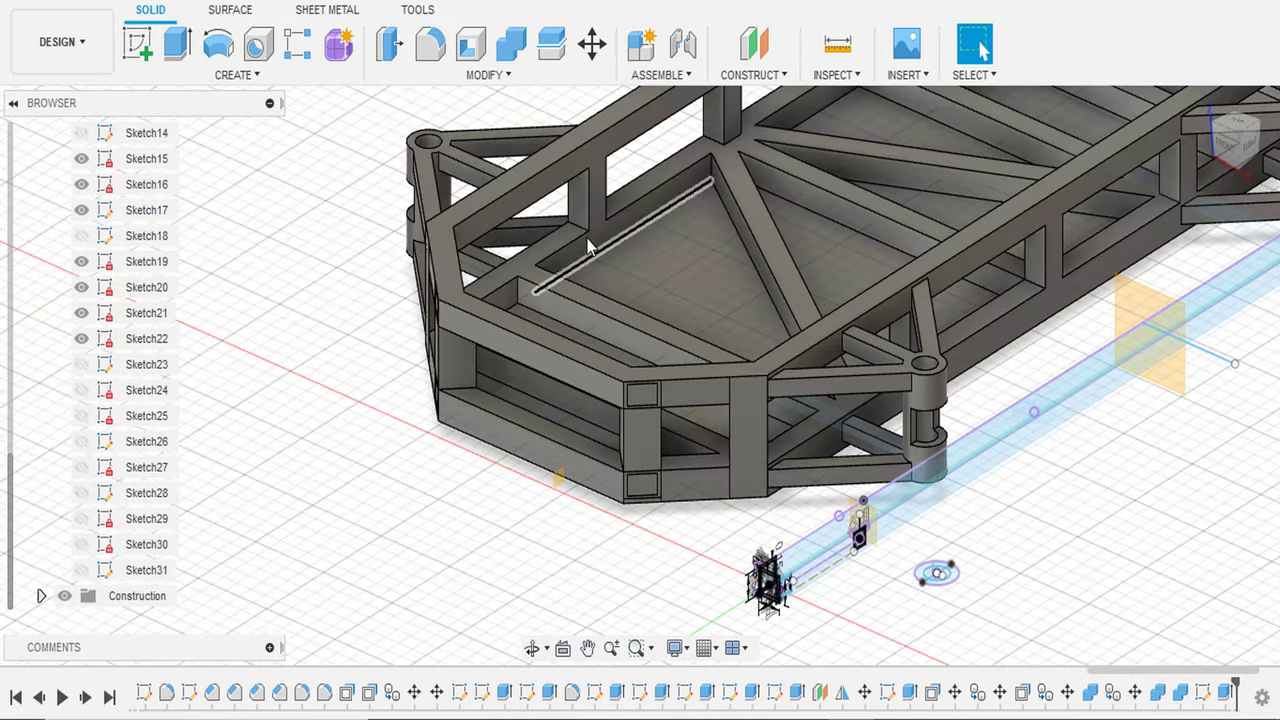